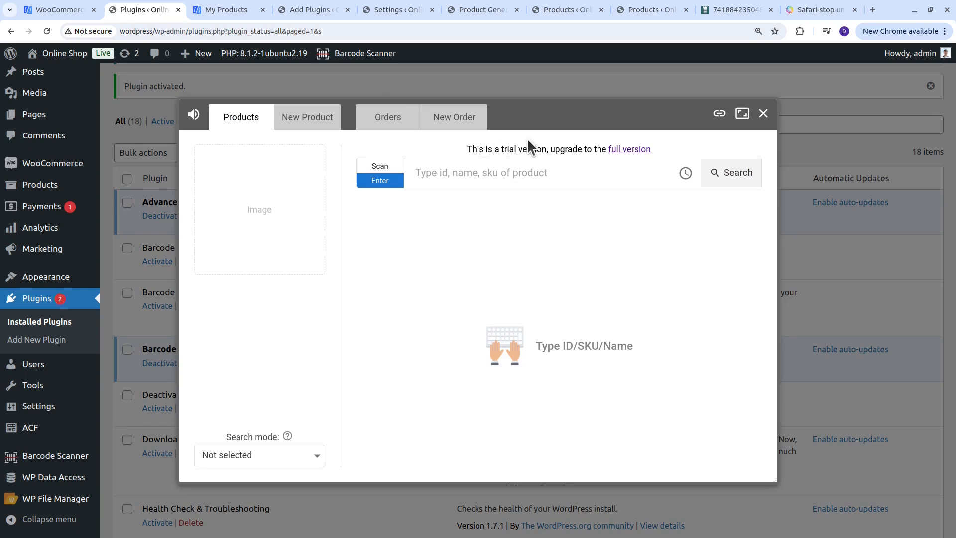
Step: Close the scanner popup, then deactivate and delete the Barcode Scanner with Inventory & Order Manager plugin
click(488, 72)
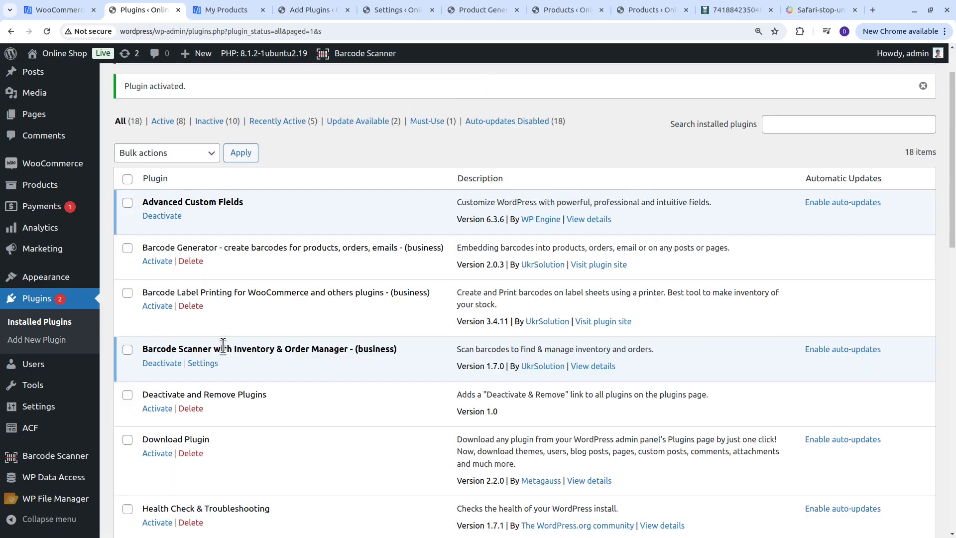
click(155, 363)
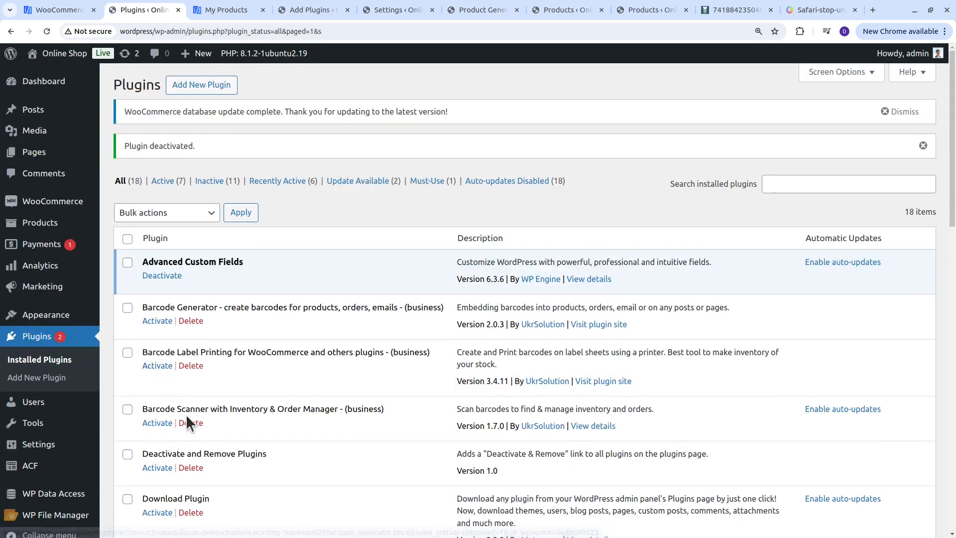
click(192, 423)
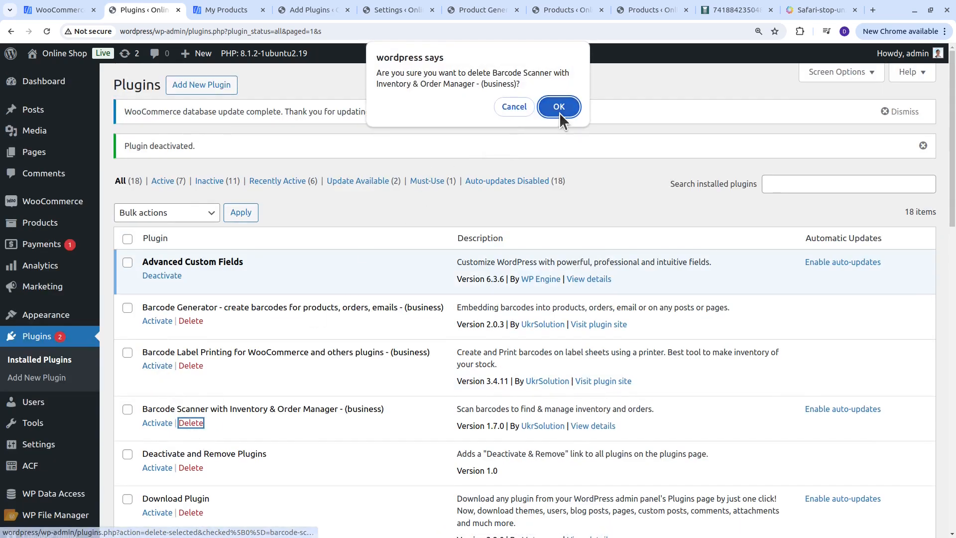
click(559, 107)
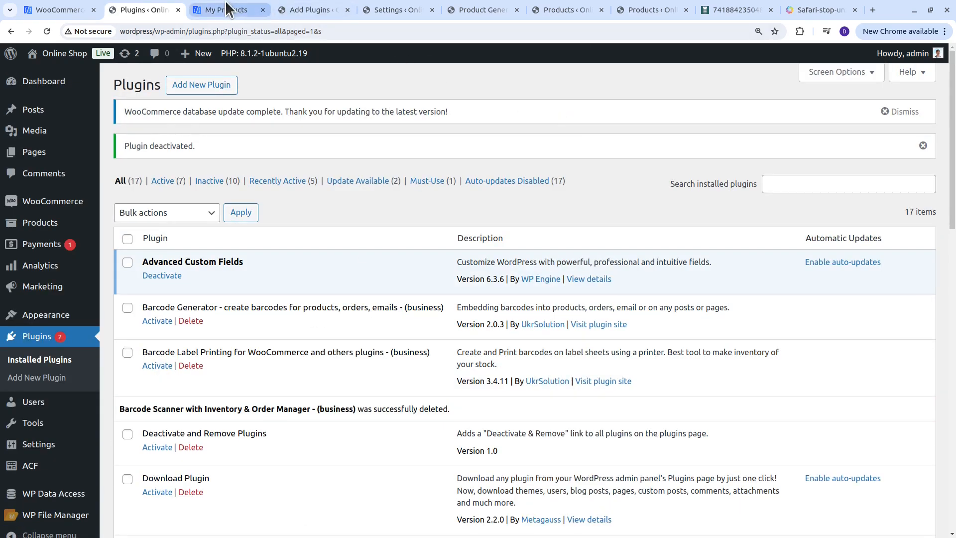
Step: Download Barcode Scanner 1.6.4 from the UkrSolution product page and view the Safari preference images about opening safe files after downloading
click(227, 3)
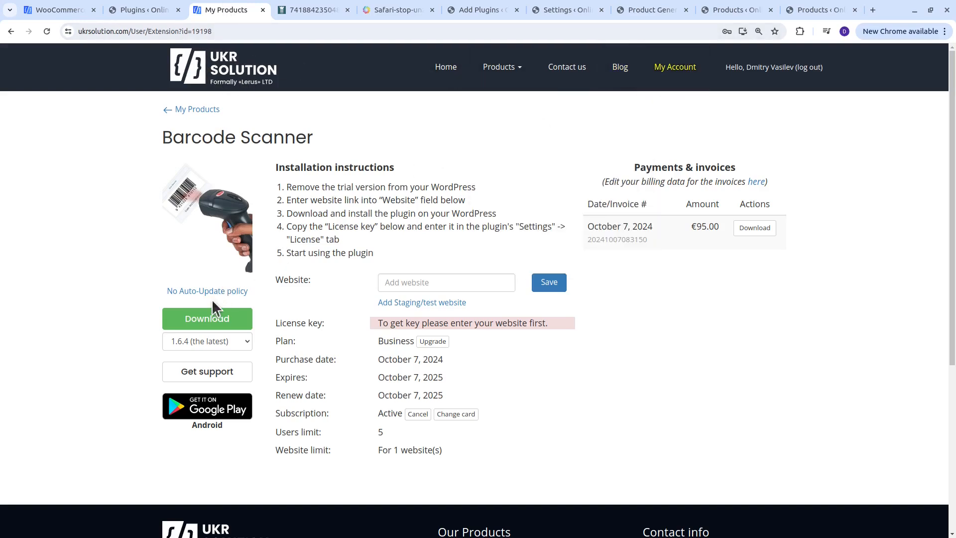
click(207, 317)
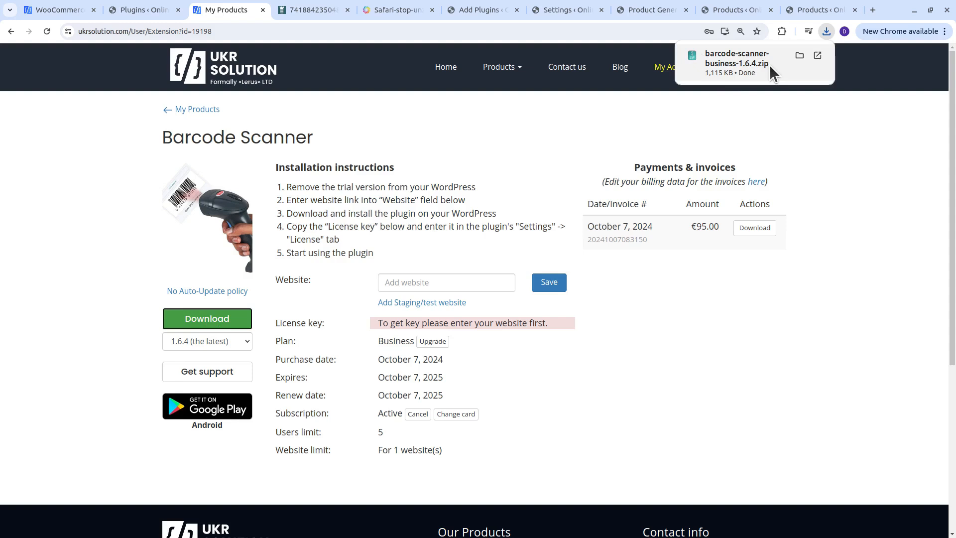
click(302, 5)
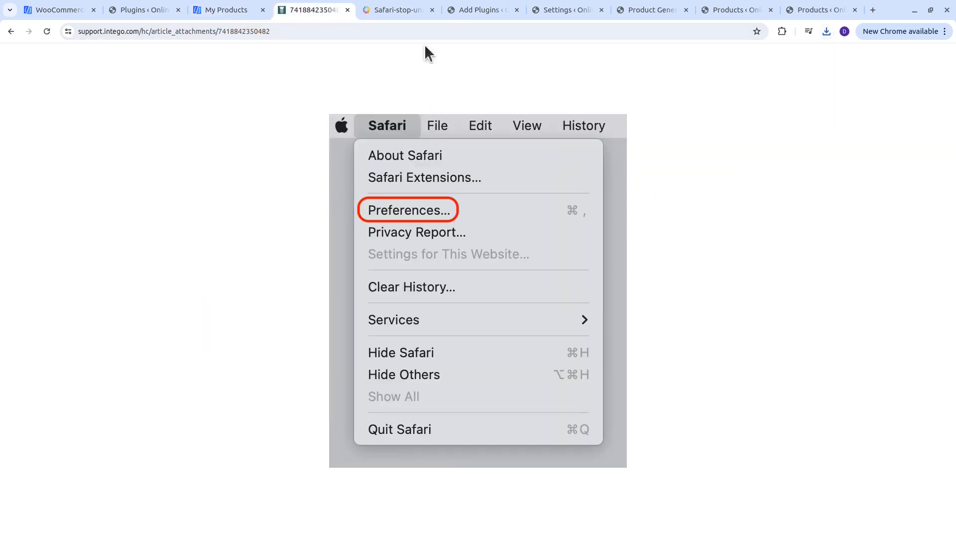
click(404, 10)
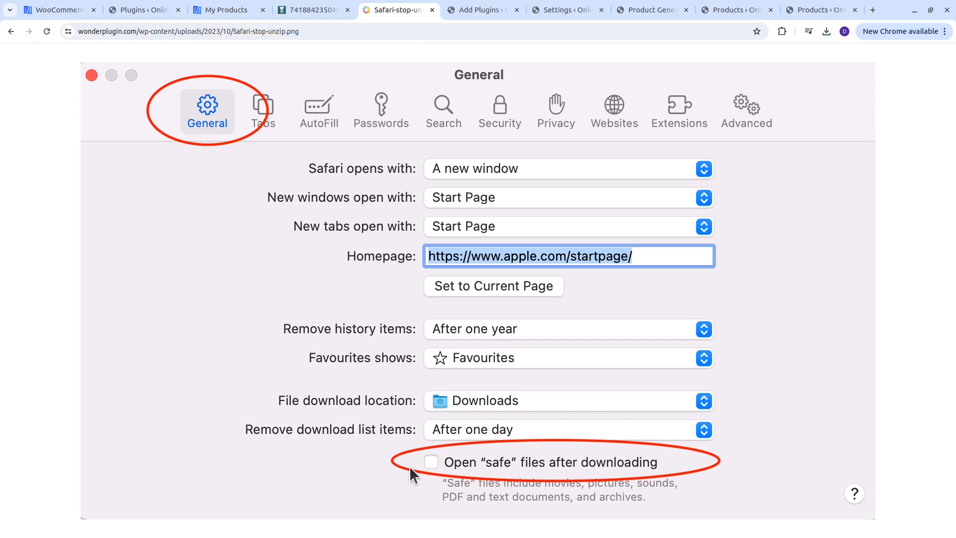
Step: Upload barcode-scanner-business-1.6.4.zip to WordPress as a new plugin, install it and activate it
click(464, 10)
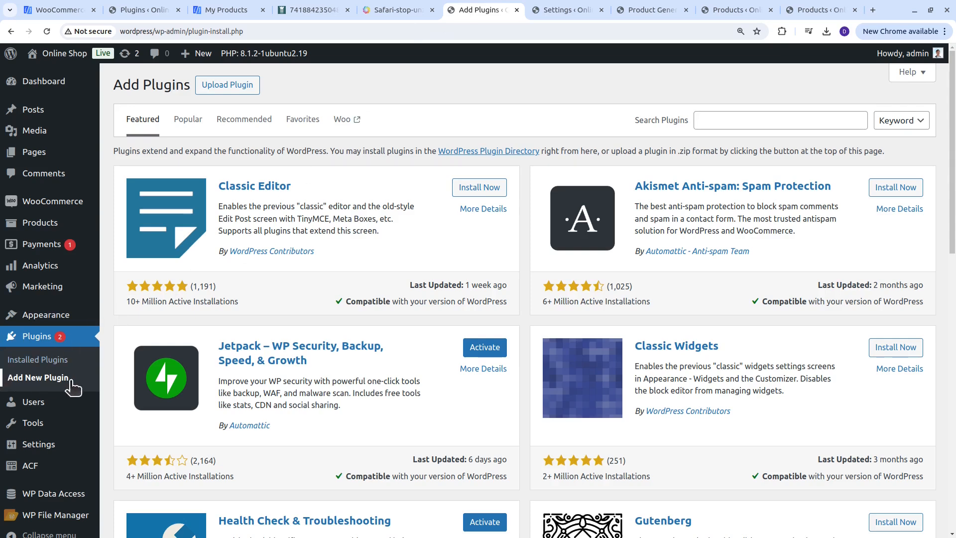
click(232, 88)
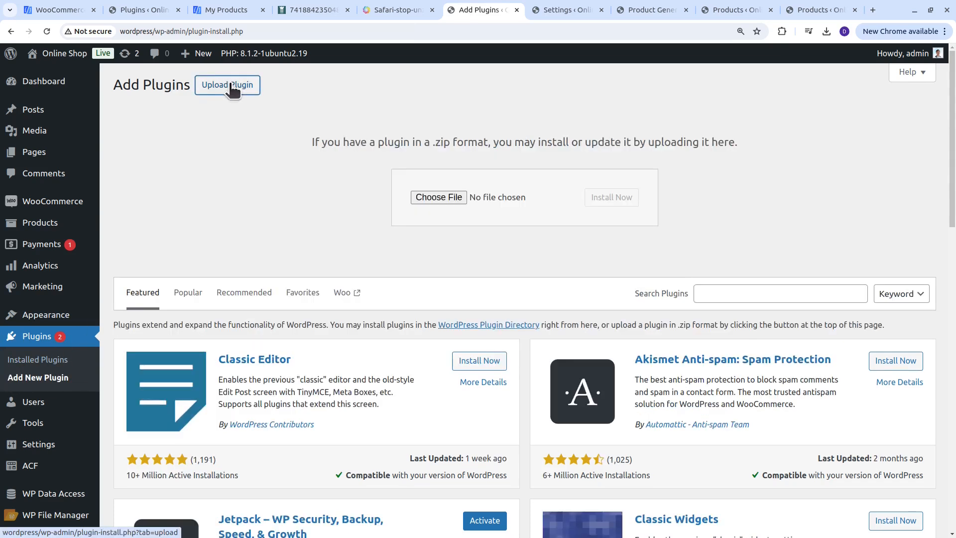
click(448, 197)
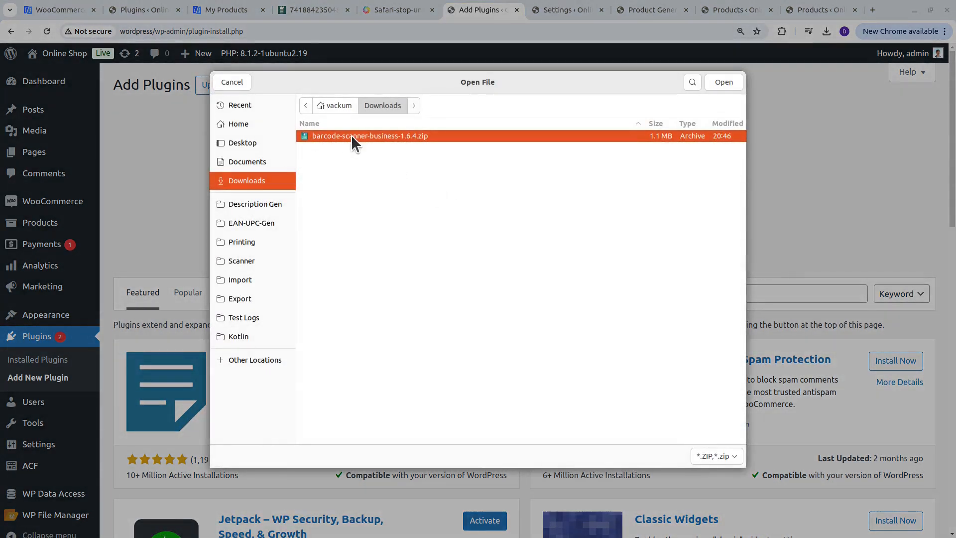
double_click(416, 137)
click(612, 194)
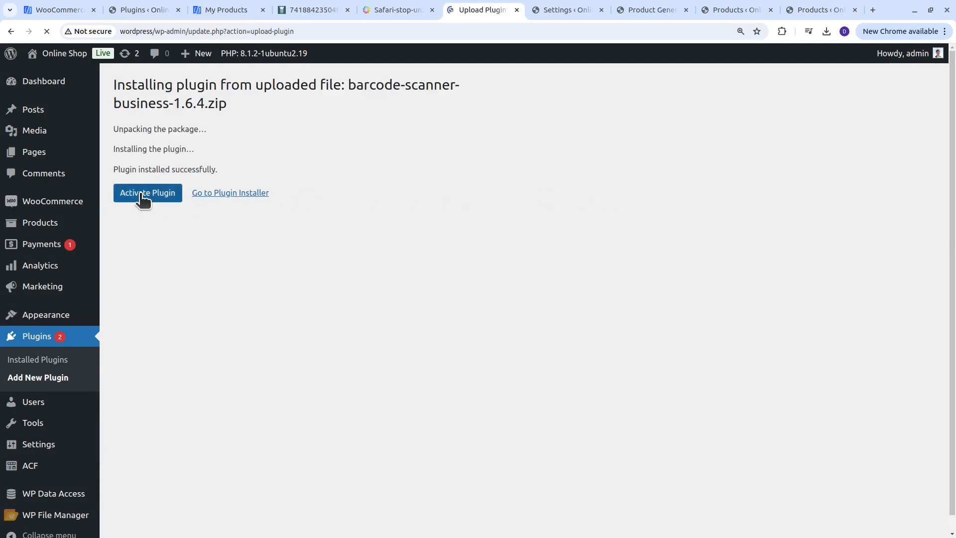
click(142, 196)
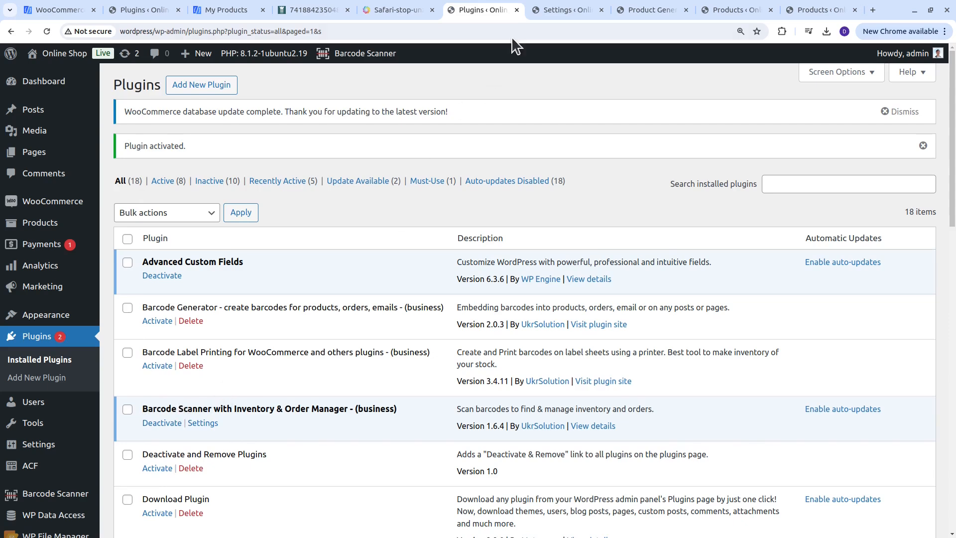
Step: Examine the license key setting of the Barcode Scanner plugin
click(559, 10)
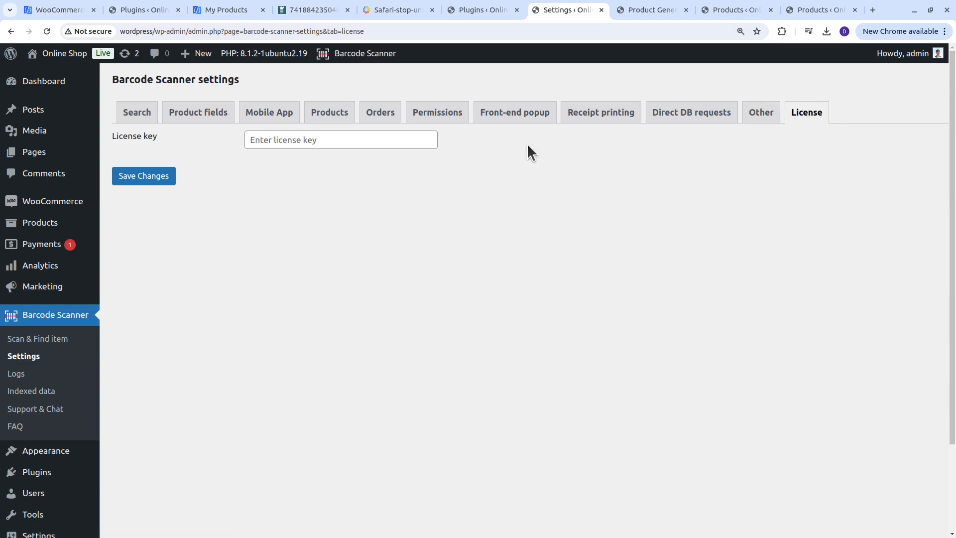
drag(128, 134, 111, 135)
click(127, 135)
Step: Register the website "wordpress" for the Barcode Scanner license on the UkrSolution product page and save it
click(225, 10)
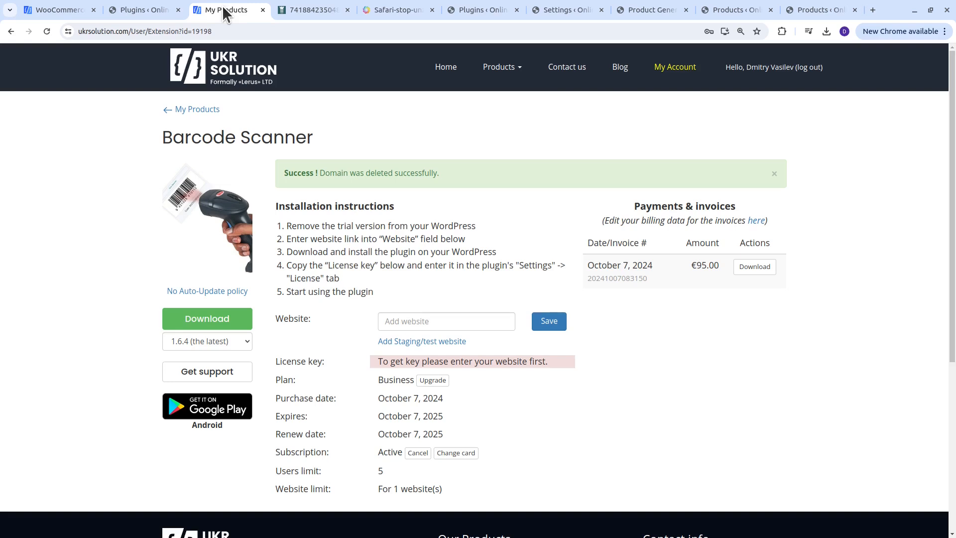
drag(378, 362, 549, 363)
click(496, 343)
click(476, 323)
text(wordpr)
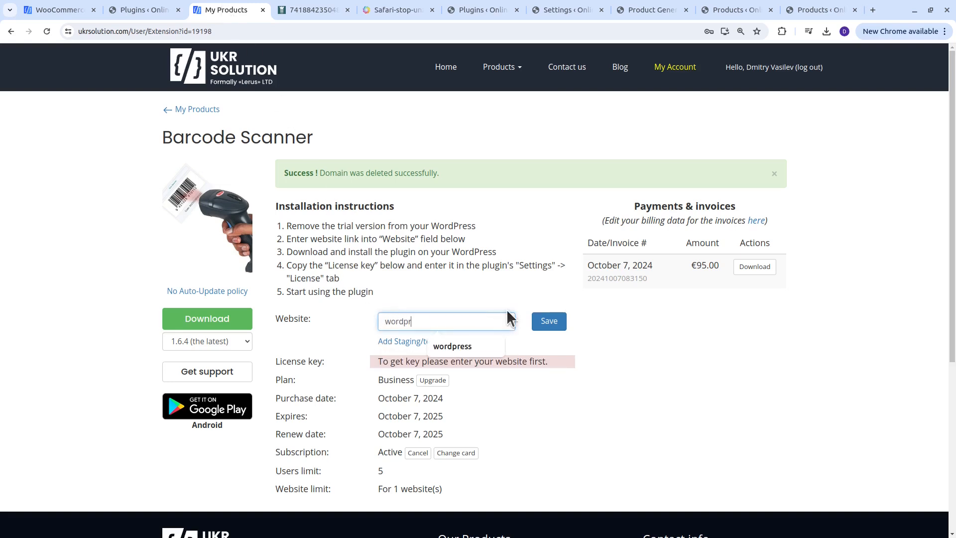
text(ess)
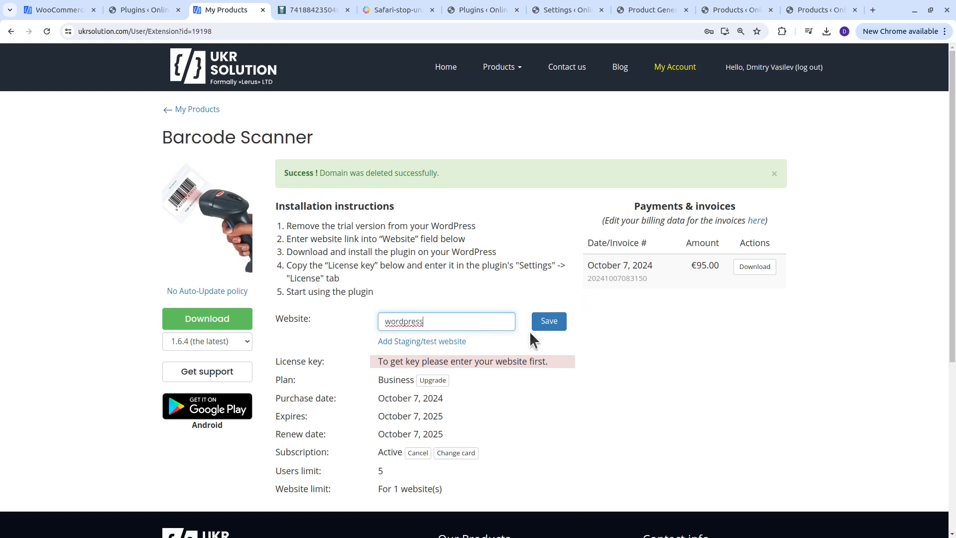
click(550, 322)
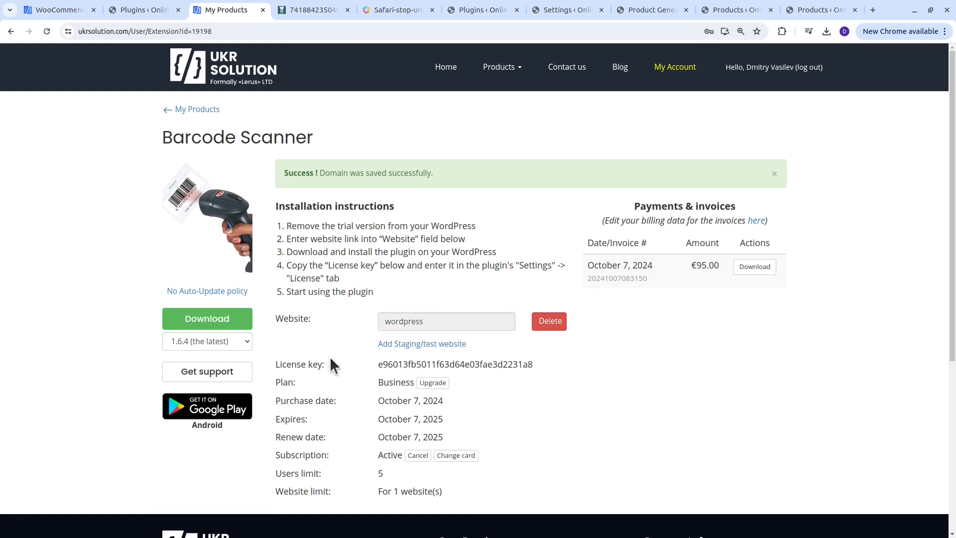
Step: Copy the license key from the product page into the Barcode Scanner license setting and save the changes
double_click(439, 364)
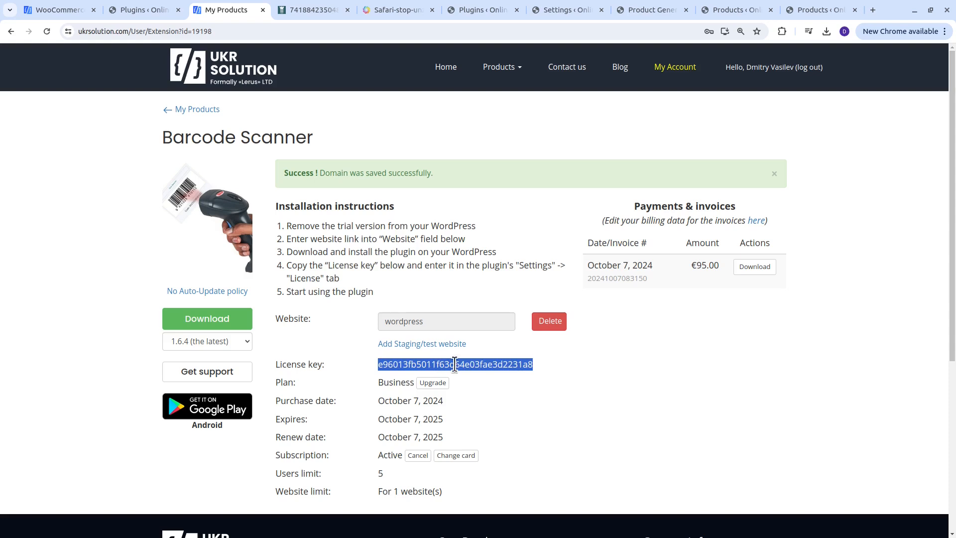
right_click(457, 366)
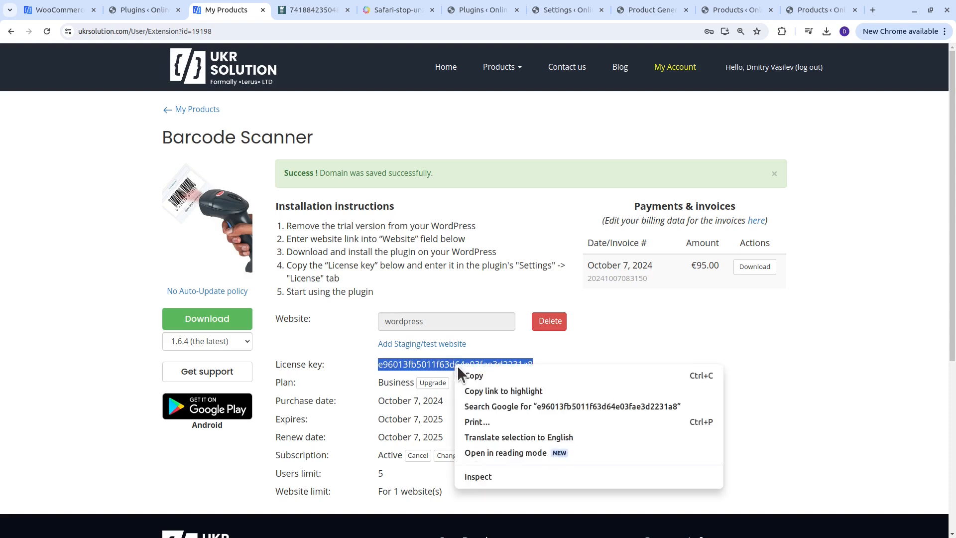
click(486, 376)
click(558, 10)
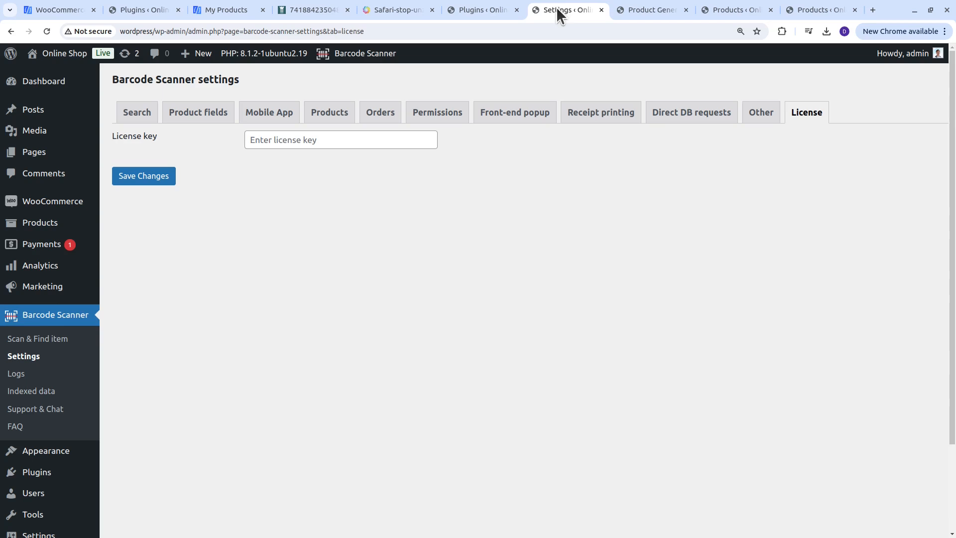
right_click(353, 140)
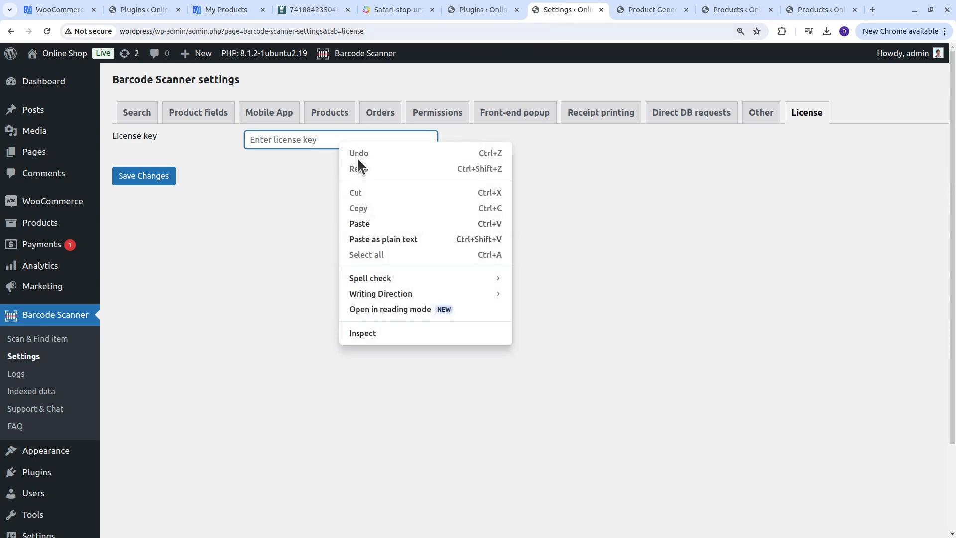
click(358, 221)
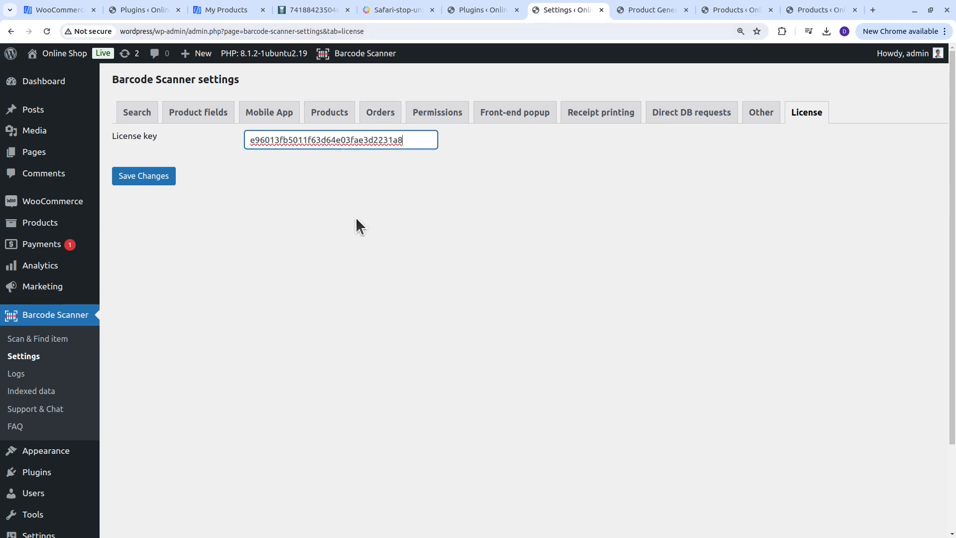
click(140, 177)
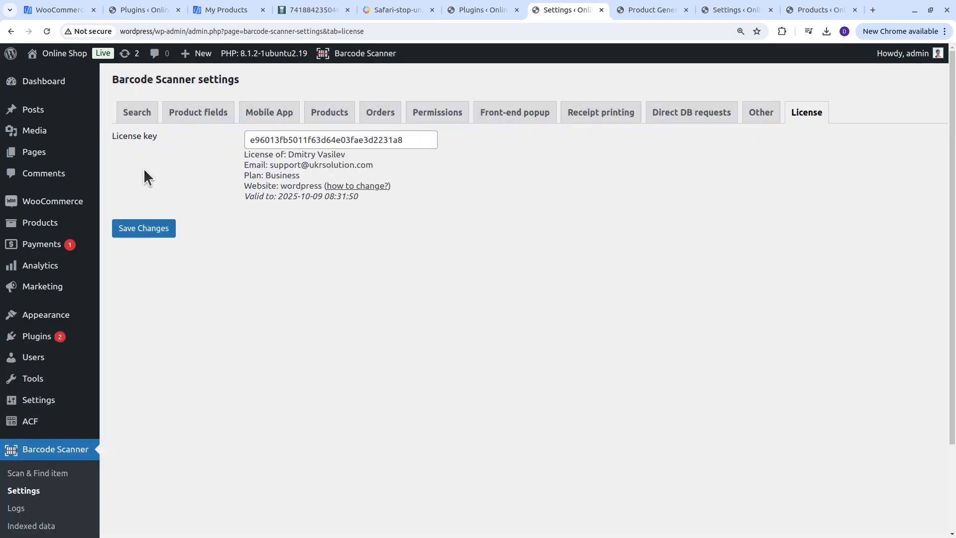
Step: Open the Barcode Scanner popup, search for "iphone", load Apple iPhone 15 Pro Max - Black Titanium, 512GB, and expand the popup to full screen
click(358, 54)
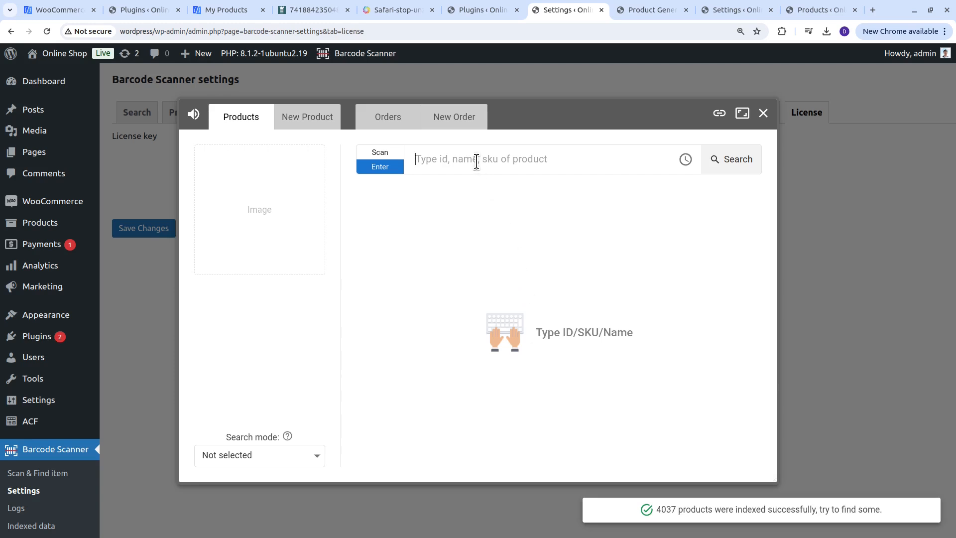
text(iphone)
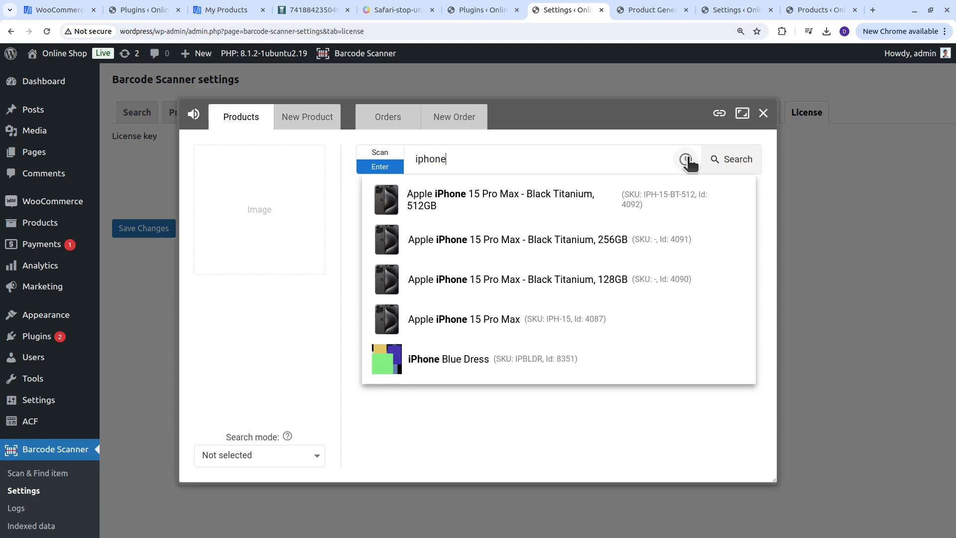
click(507, 199)
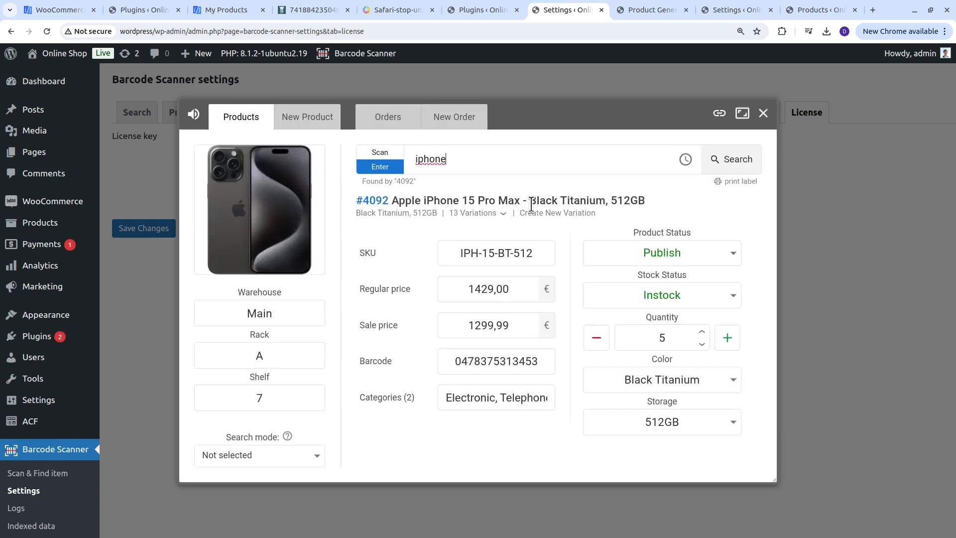
click(742, 113)
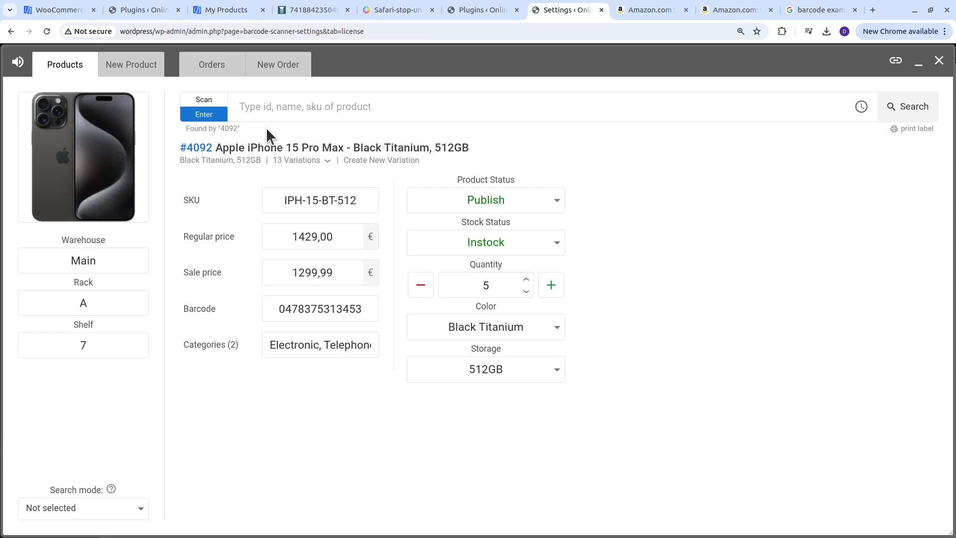
click(650, 9)
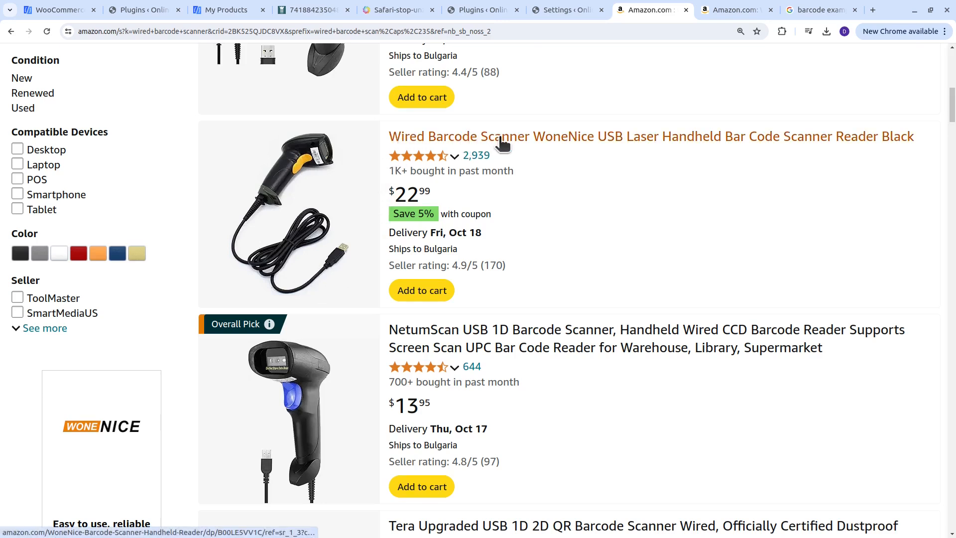
click(713, 9)
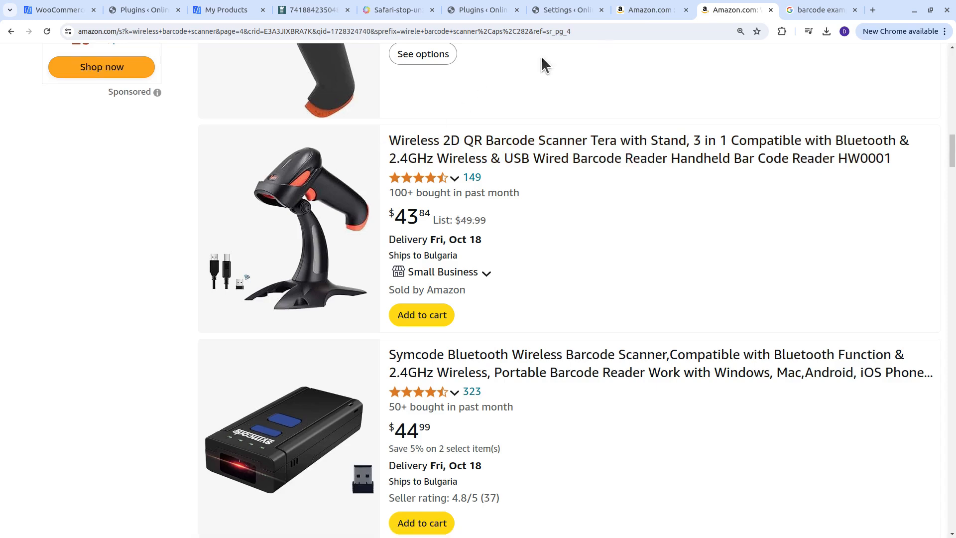
click(821, 10)
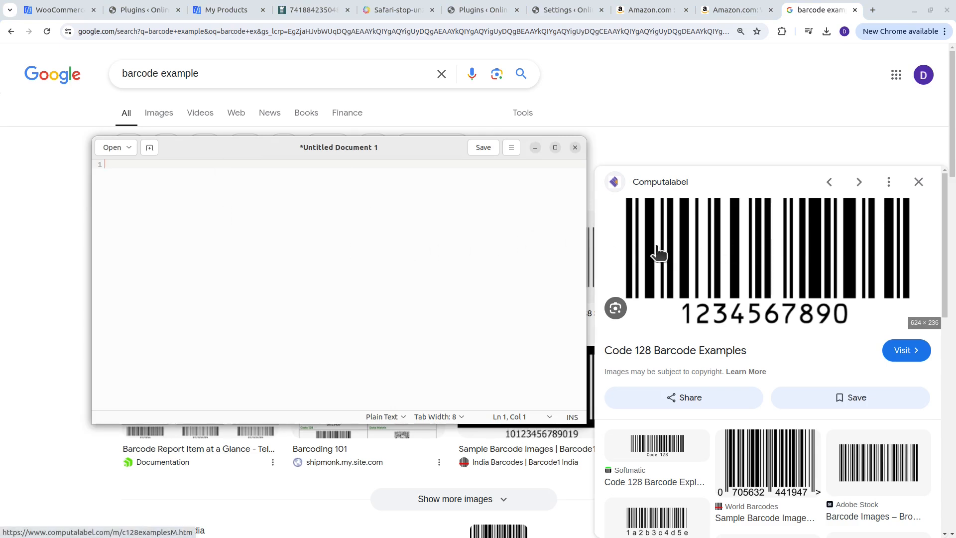
text(1234567890)
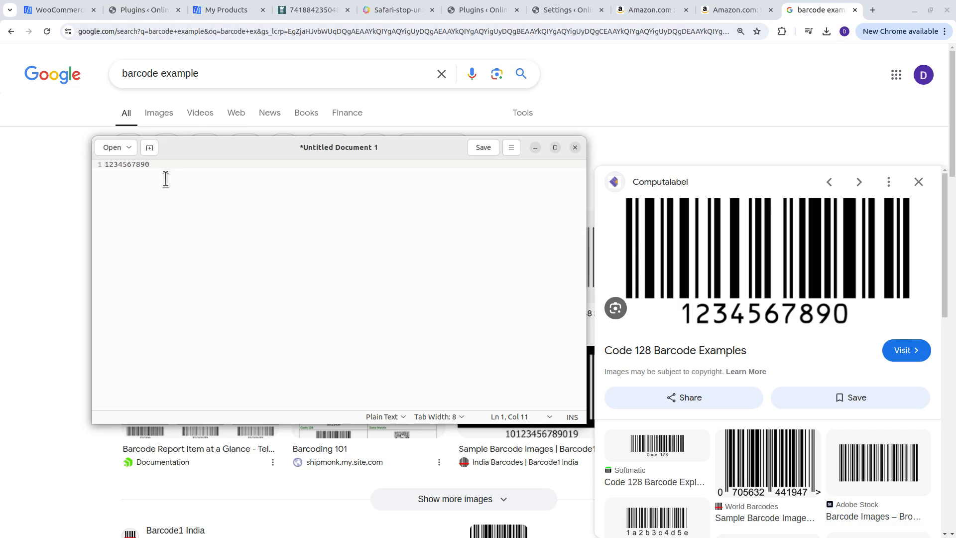
Step: Return to the WordPress Barcode Scanner popup and switch its product search to Scan mode
click(580, 14)
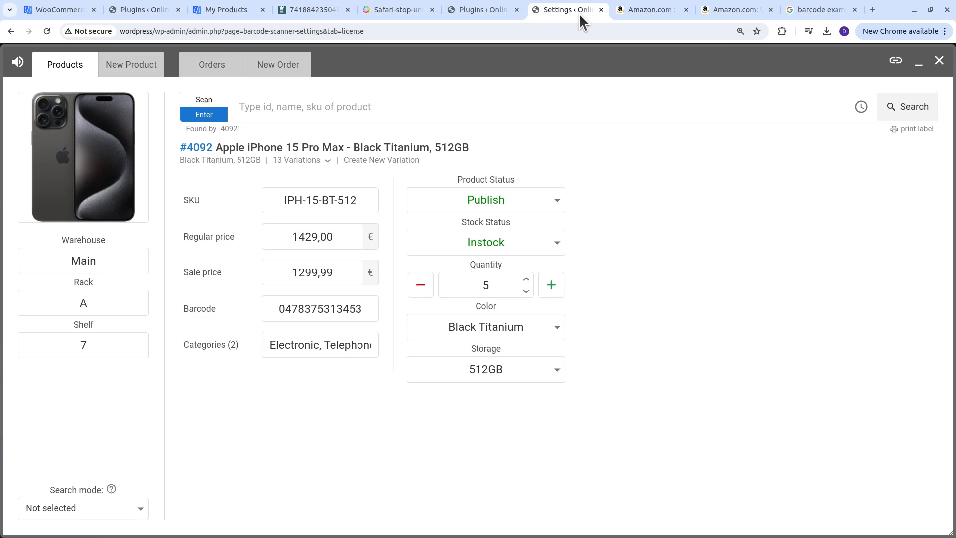
click(202, 99)
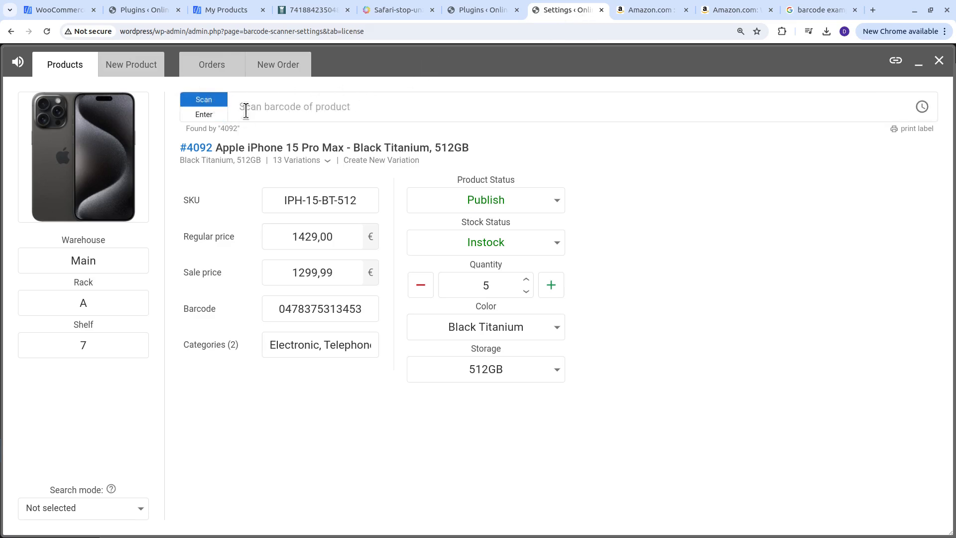